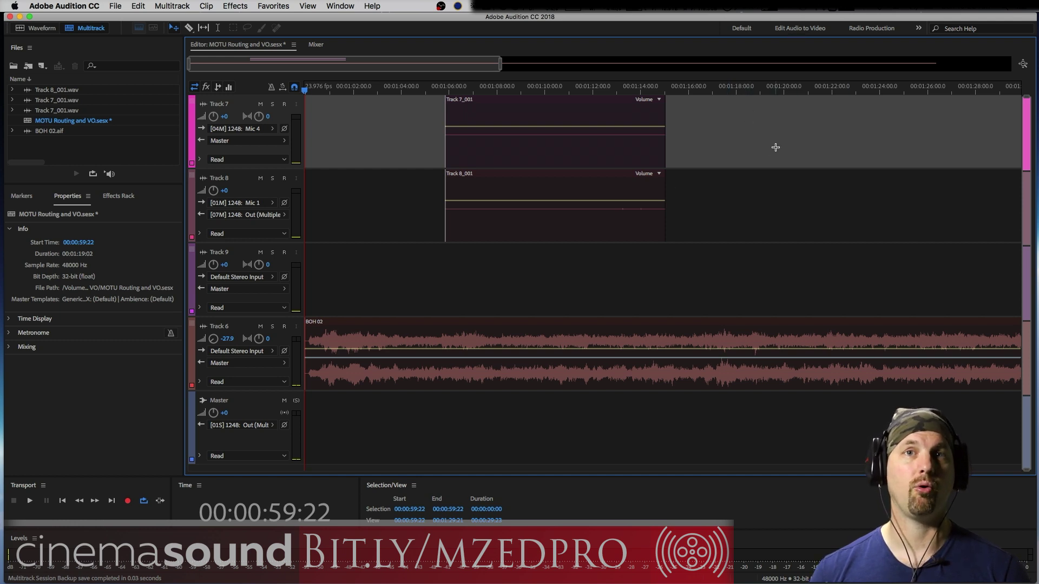
- Show the MOTU Devices list from the menu bar to reveal the 1248 interface
{"action": "left_click", "coordinate": [817, 8]}
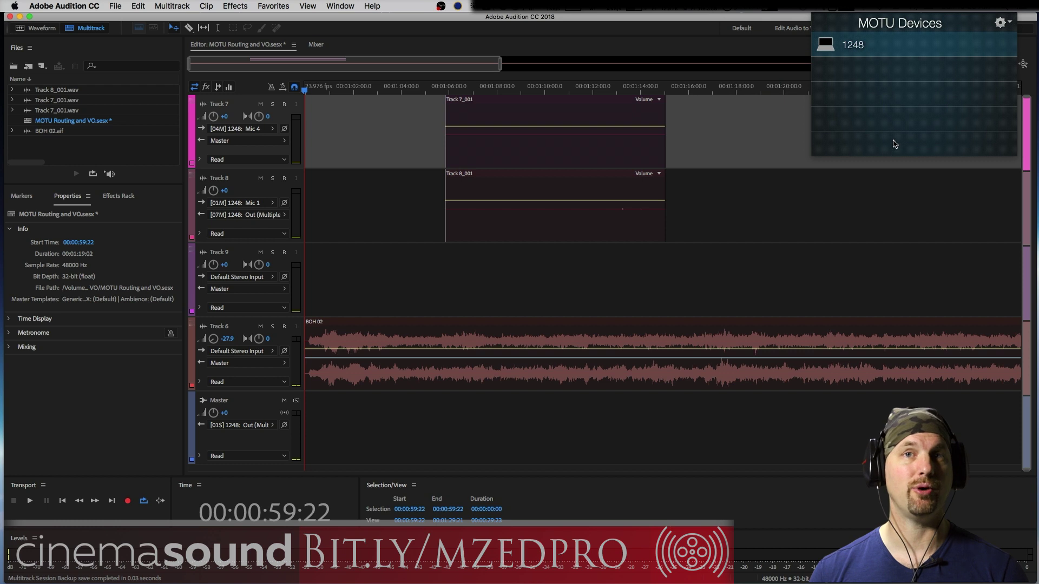
- Launch the 1248 web app, close the duplicate tab, and go to its Device settings page
{"action": "left_click", "coordinate": [858, 52]}
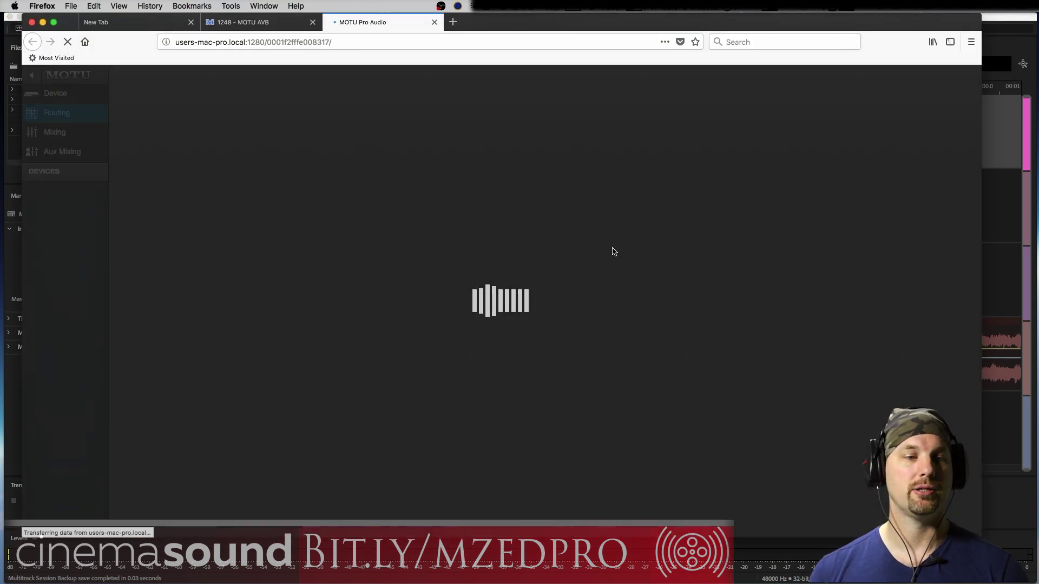
{"action": "left_click", "coordinate": [312, 23]}
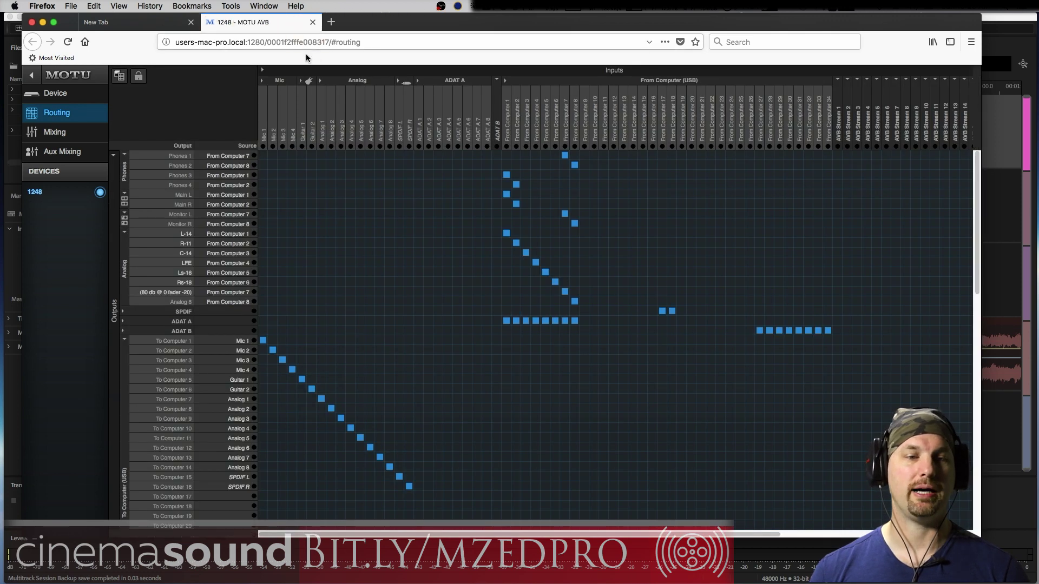
{"action": "left_click", "coordinate": [584, 223]}
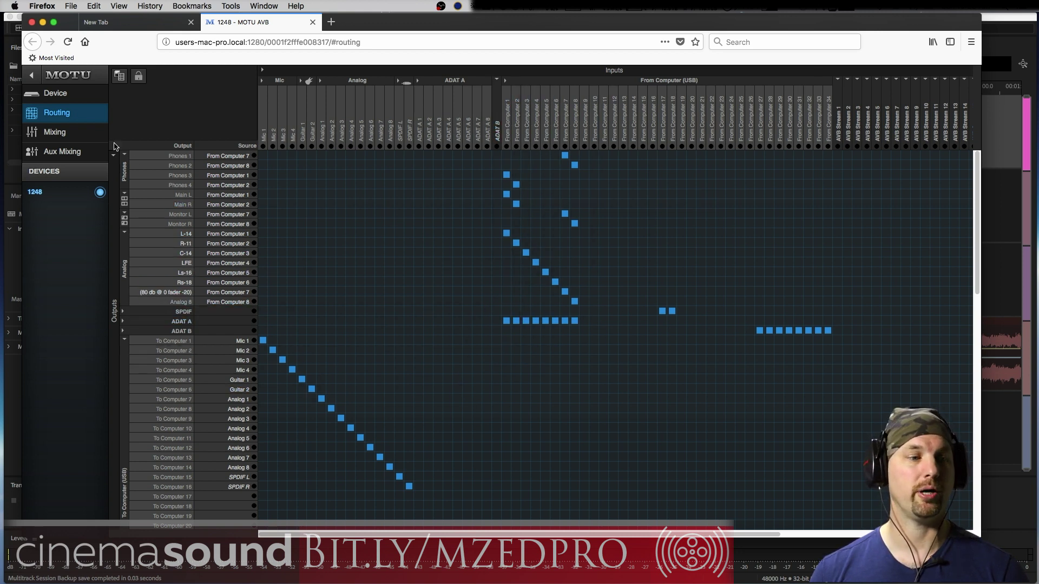
{"action": "left_click", "coordinate": [61, 96]}
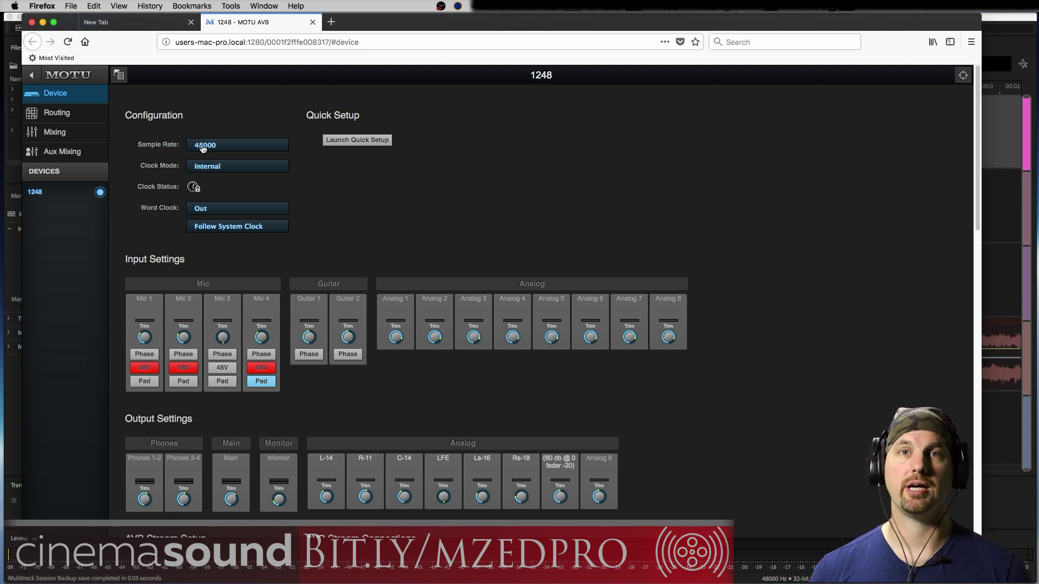
{"action": "left_click", "coordinate": [224, 171]}
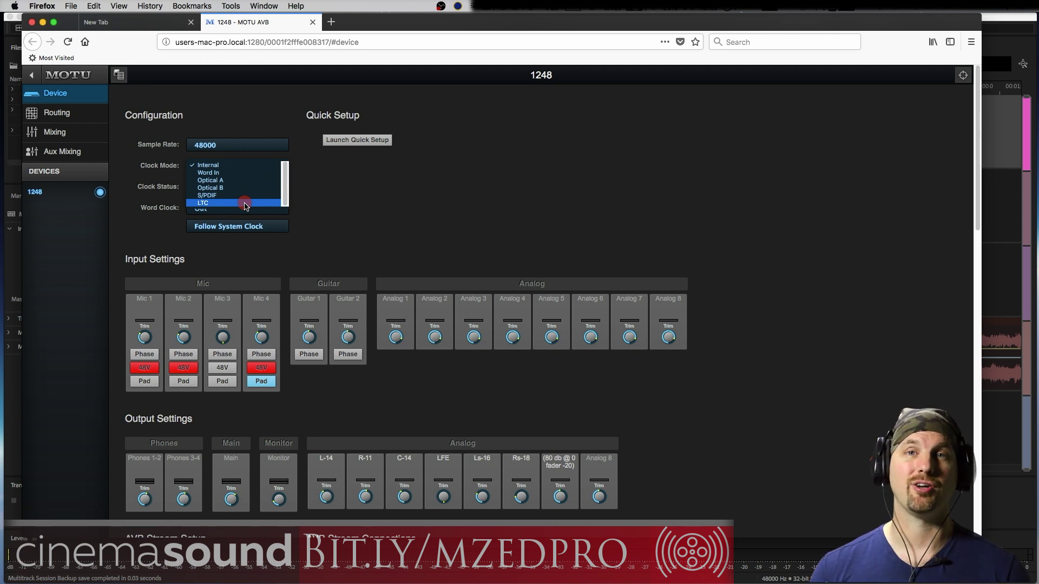
{"action": "left_click_drag", "start_coordinate": [244, 204], "coordinate": [347, 187]}
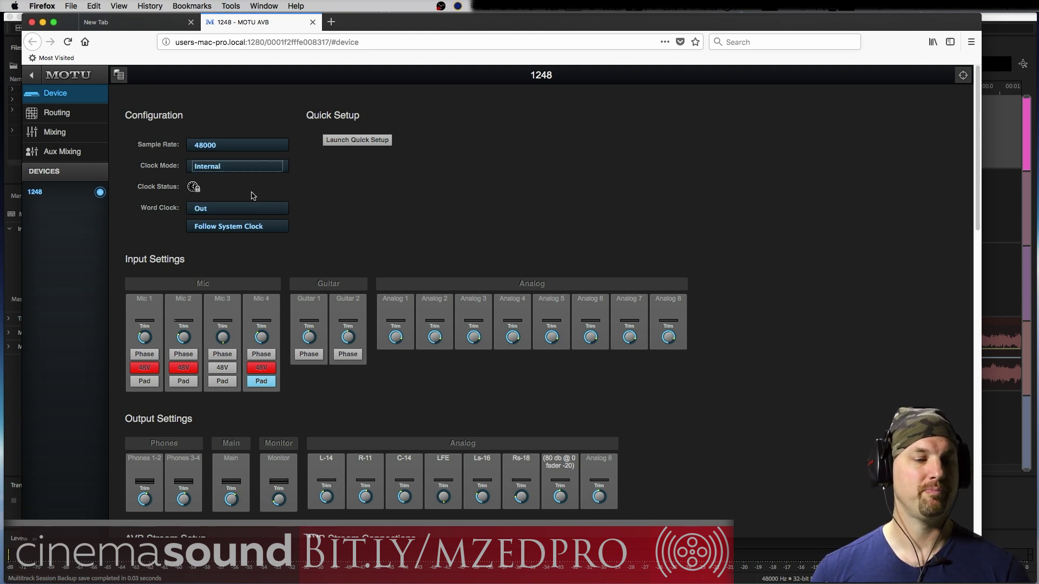
{"action": "left_click", "coordinate": [242, 210]}
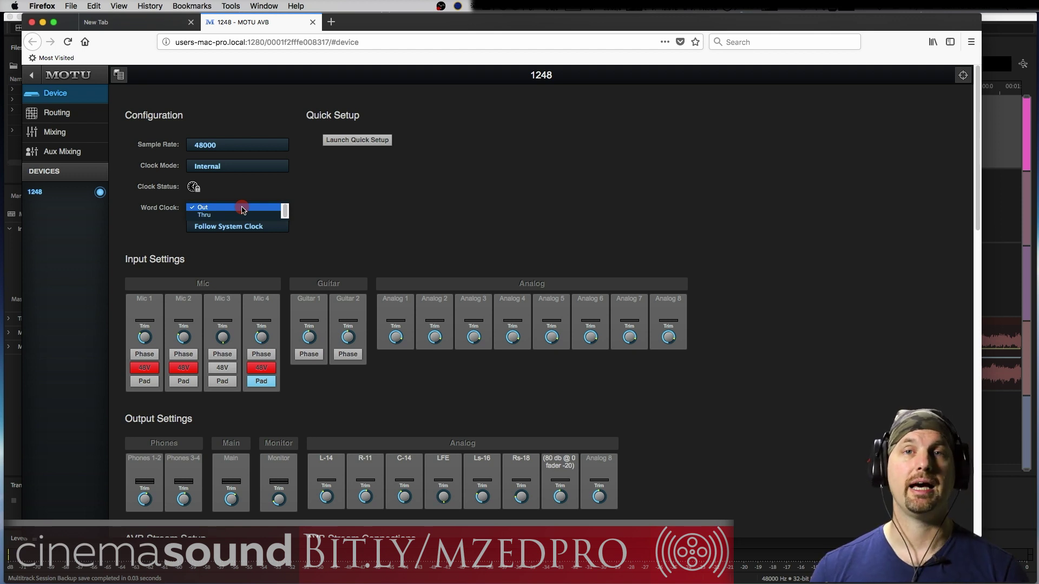
{"action": "left_click", "coordinate": [294, 187]}
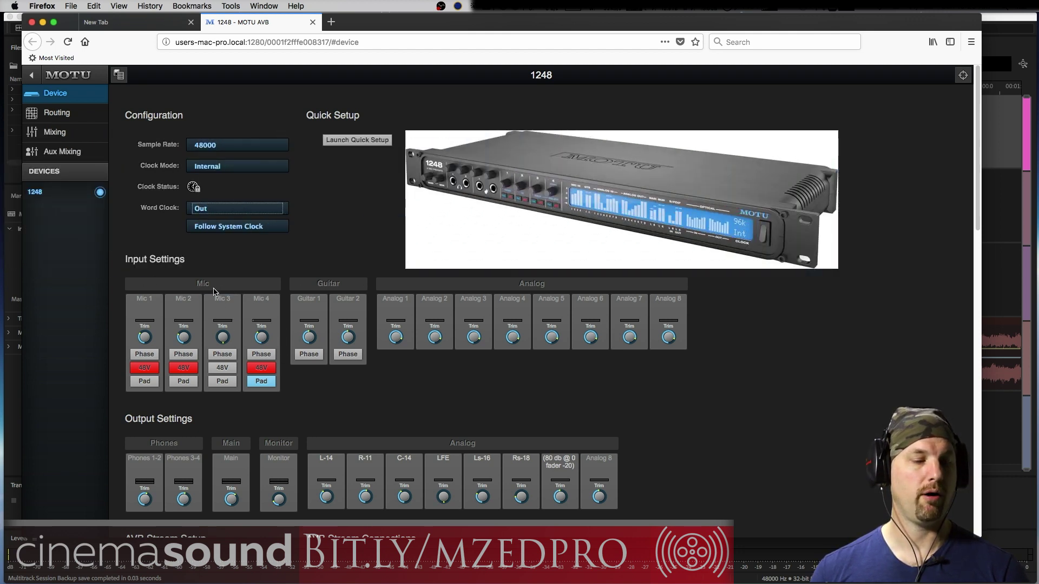
{"action": "left_click", "coordinate": [155, 310]}
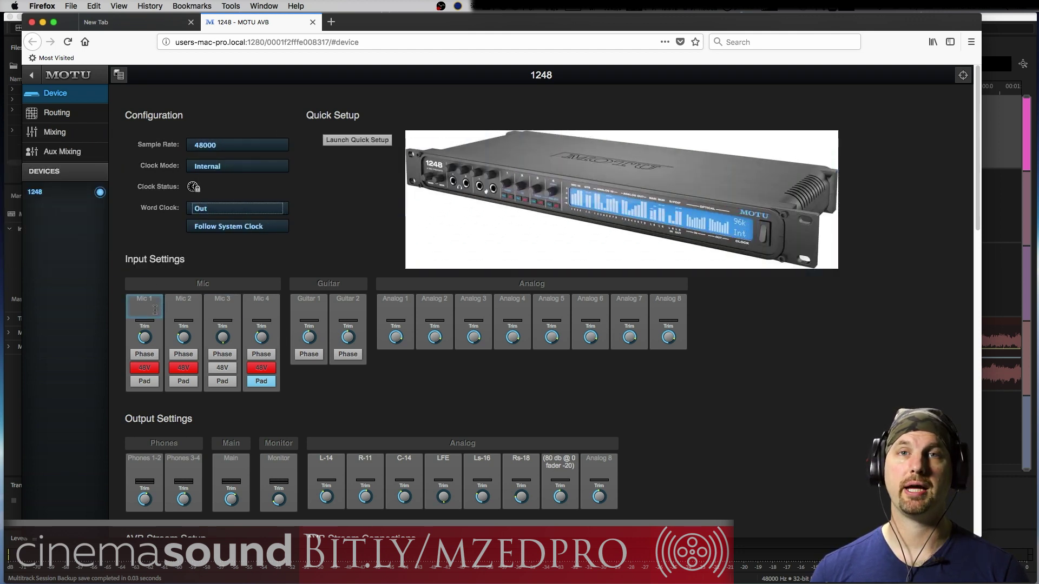
{"action": "left_click", "coordinate": [150, 356]}
{"action": "left_click", "coordinate": [152, 358]}
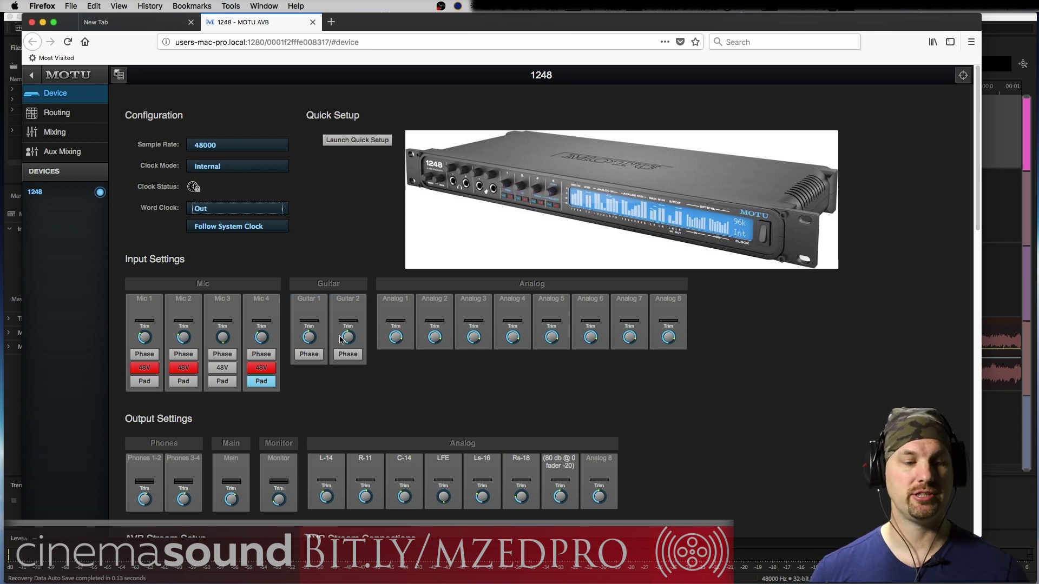
{"action": "left_click", "coordinate": [310, 355]}
{"action": "left_click", "coordinate": [310, 355]}
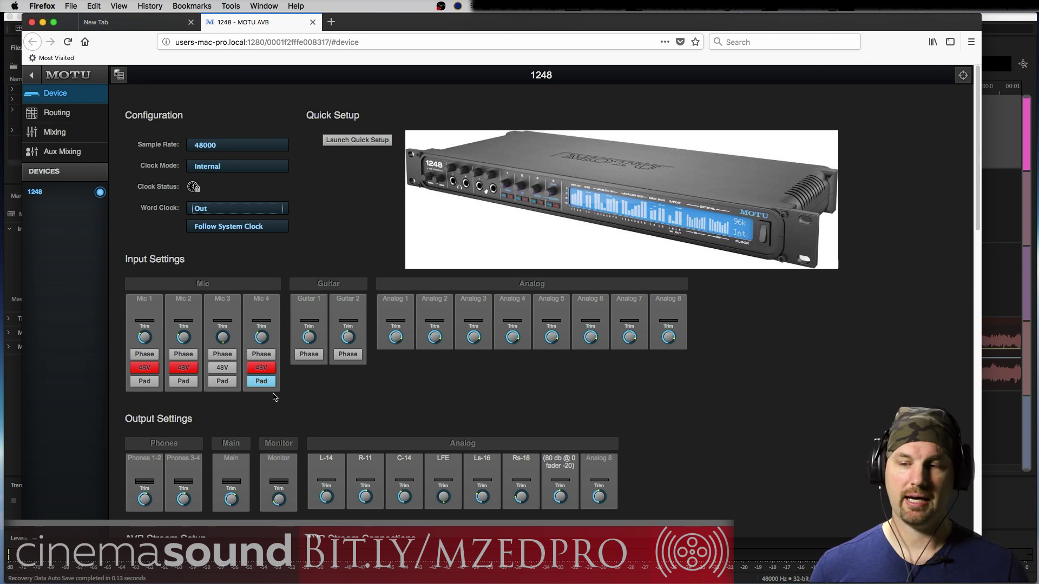
{"action": "scroll", "coordinate": [977, 189], "scroll_direction": "down", "scroll_amount": 5}
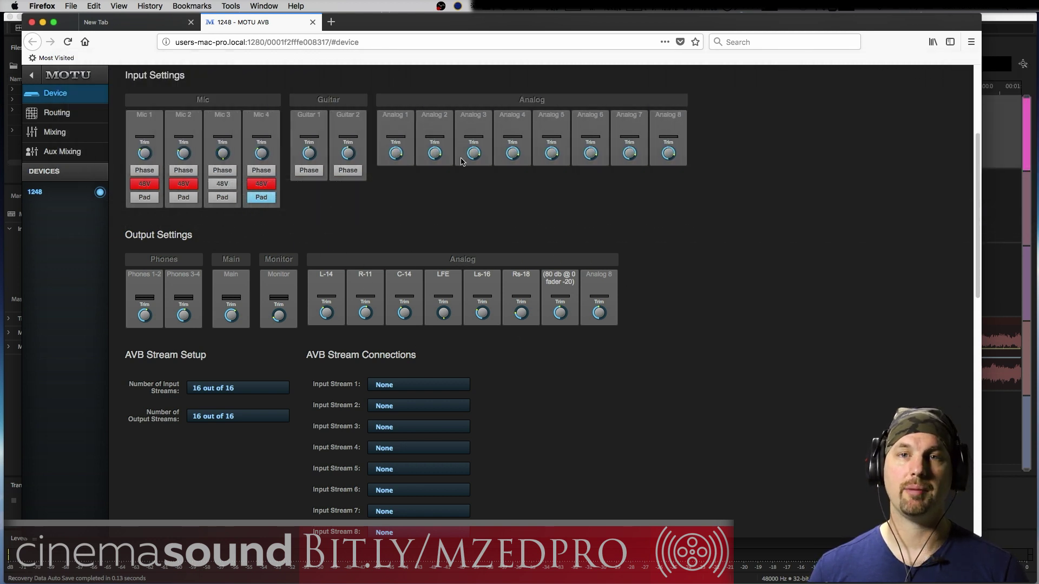
{"action": "left_click", "coordinate": [327, 277]}
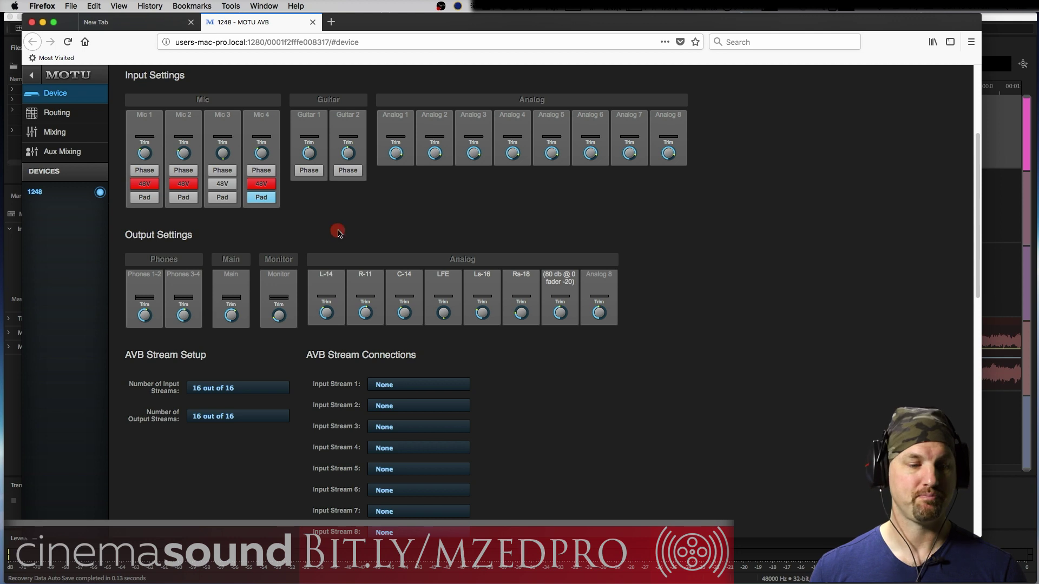
{"action": "left_click", "coordinate": [332, 284]}
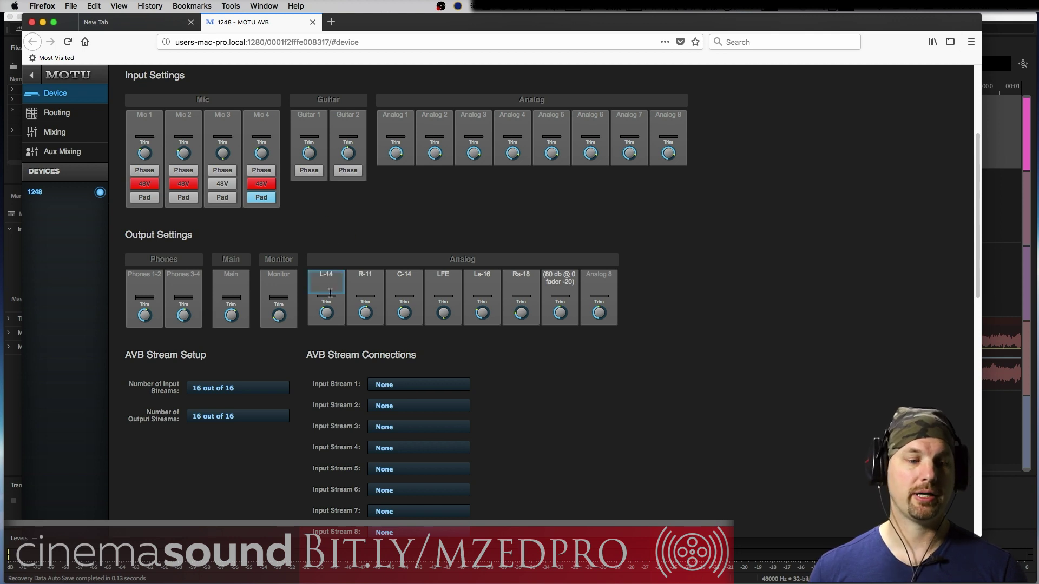
{"action": "left_click", "coordinate": [333, 315]}
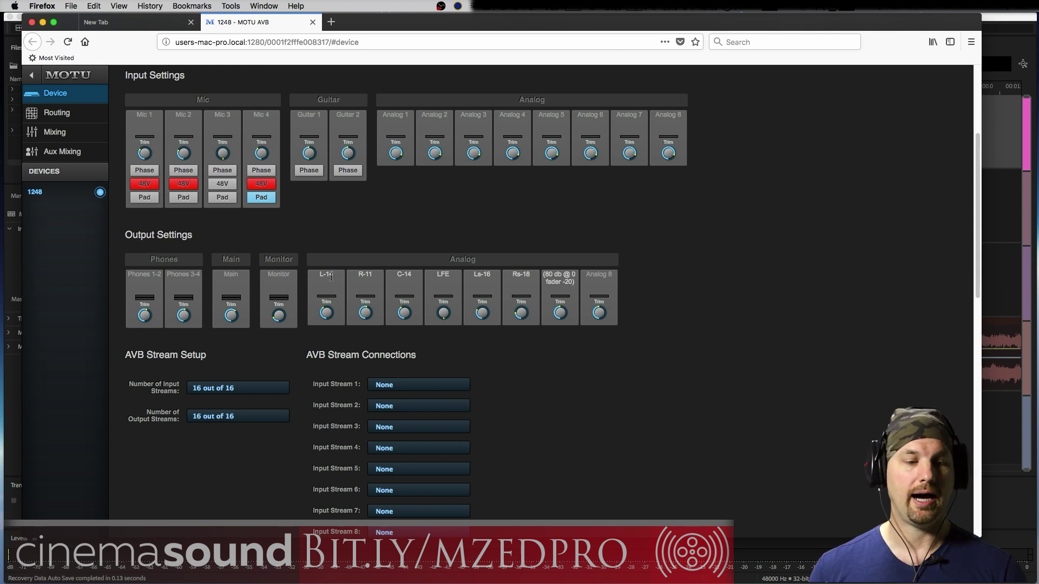
{"action": "left_click_drag", "start_coordinate": [329, 317], "coordinate": [365, 302]}
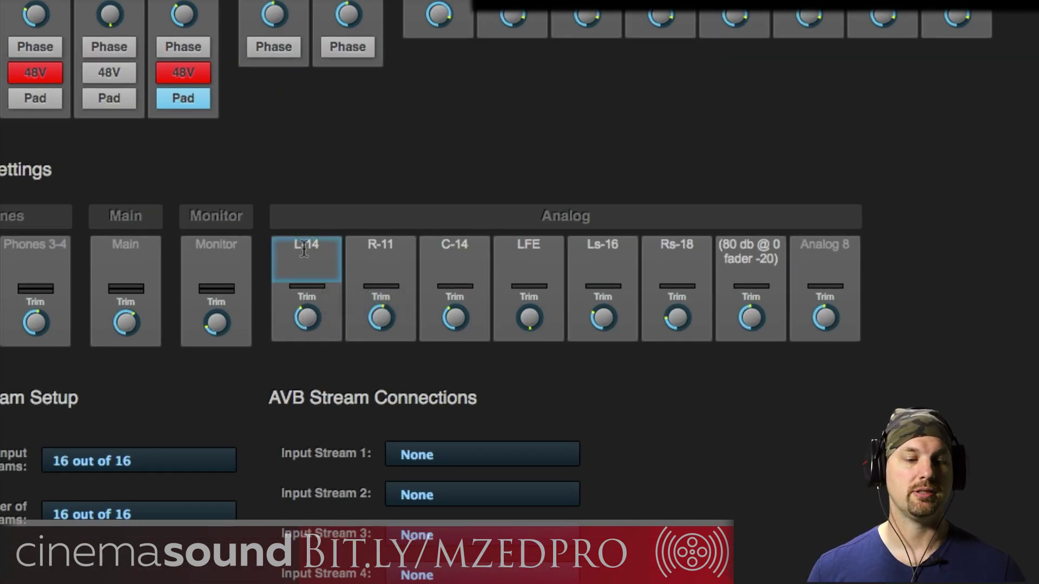
- Raise the C-14 output trim to -7 and commit the Analog 7 name '(80 db @ 0 fader -20)'
{"action": "left_click", "coordinate": [380, 319]}
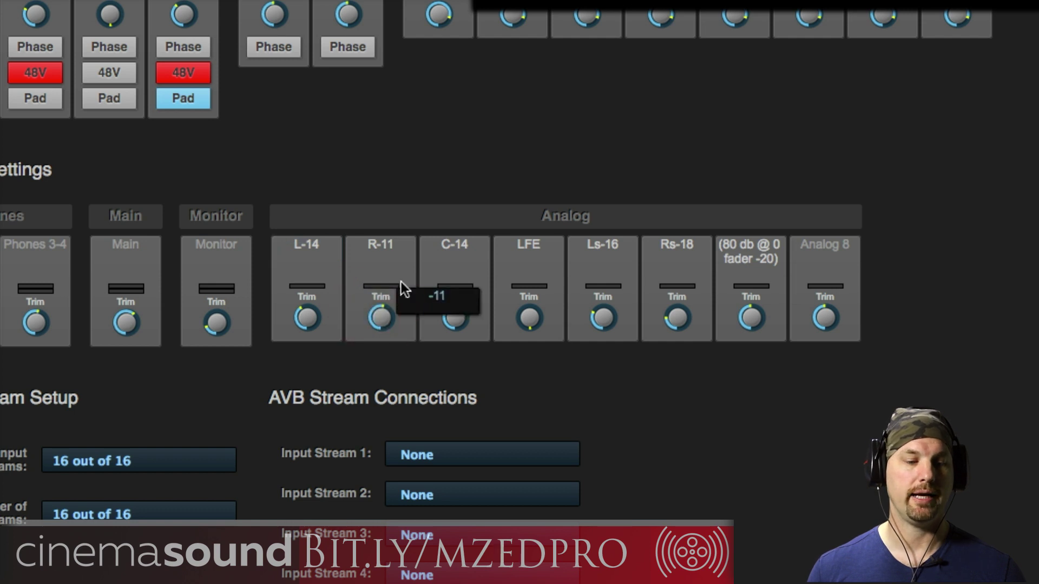
{"action": "mouse_move", "coordinate": [457, 321]}
{"action": "left_mouse_down"}
{"action": "mouse_move", "coordinate": [469, 297]}
{"action": "mouse_move", "coordinate": [454, 334]}
{"action": "mouse_move", "coordinate": [463, 281]}
{"action": "mouse_move", "coordinate": [455, 320]}
{"action": "left_mouse_up"}
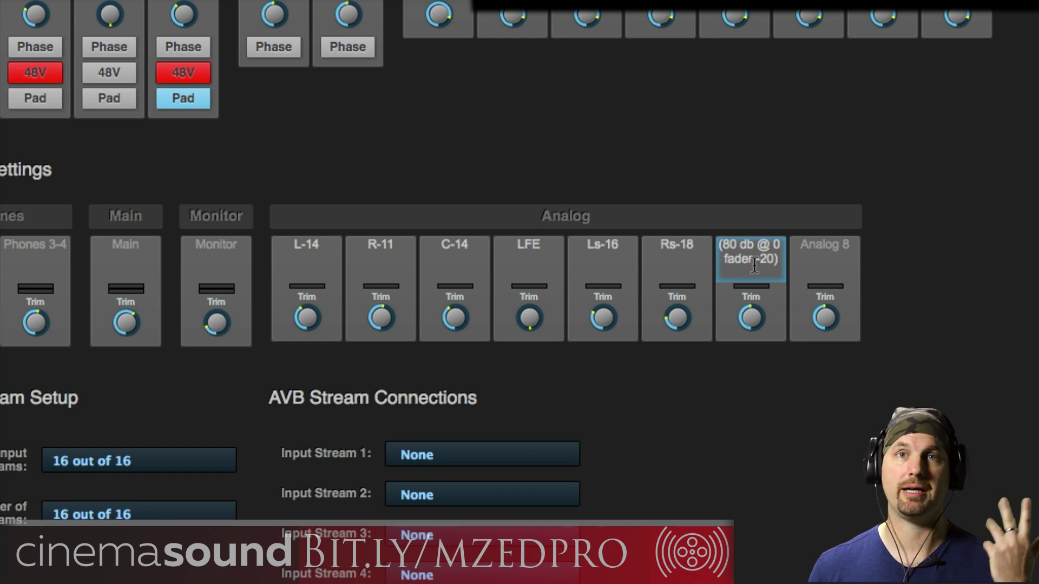
{"action": "key", "text": "Return"}
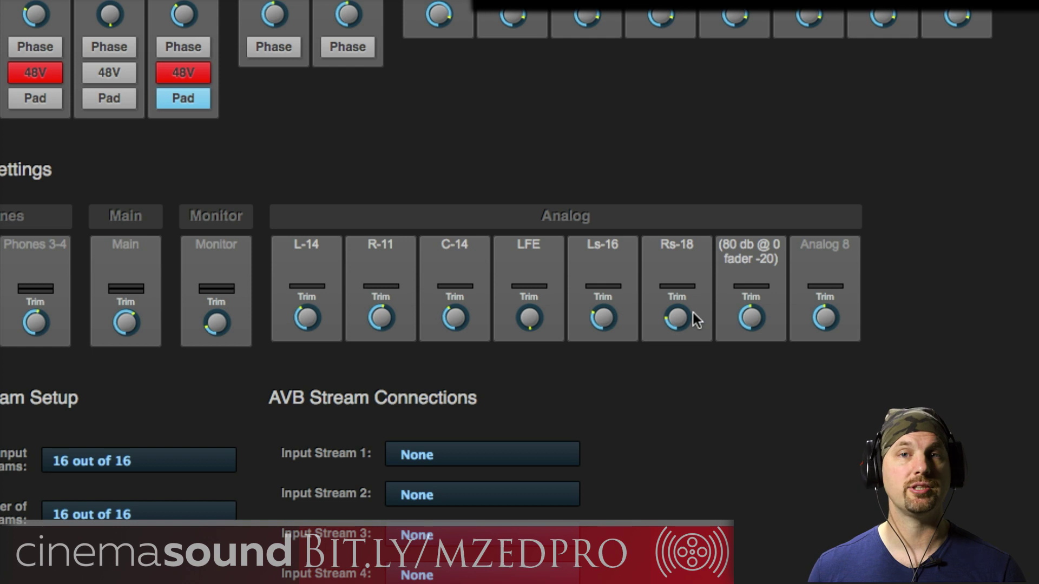
{"action": "left_click", "coordinate": [768, 264]}
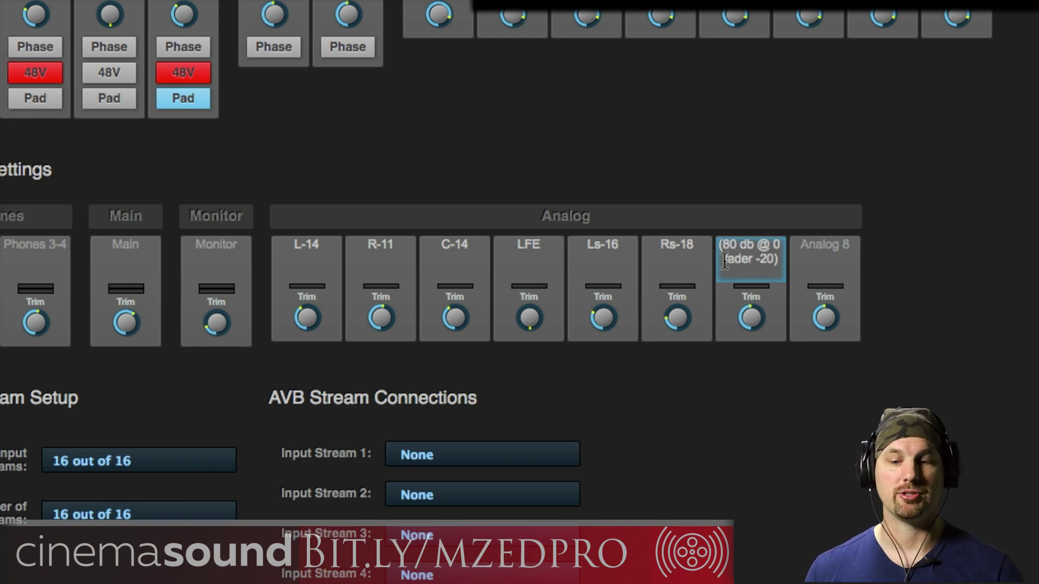
{"action": "key", "text": "Return"}
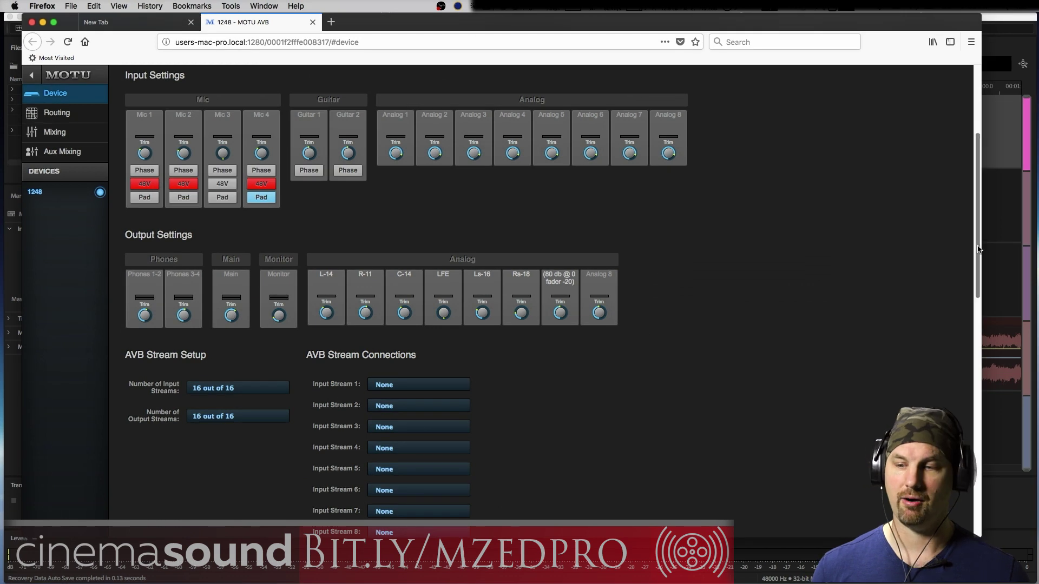
{"action": "left_click_drag", "start_coordinate": [980, 249], "coordinate": [931, 108]}
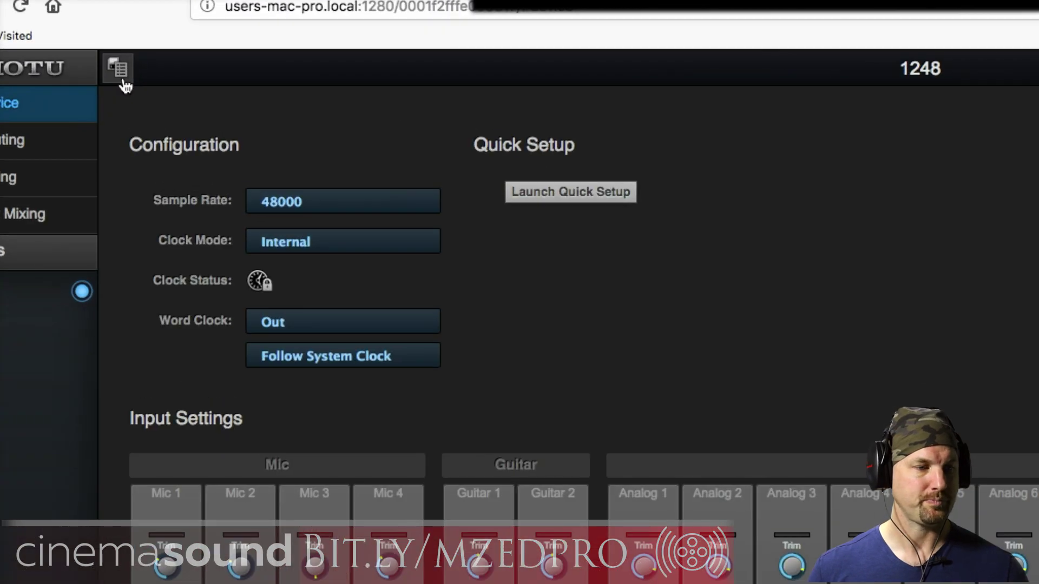
{"action": "left_click", "coordinate": [120, 79]}
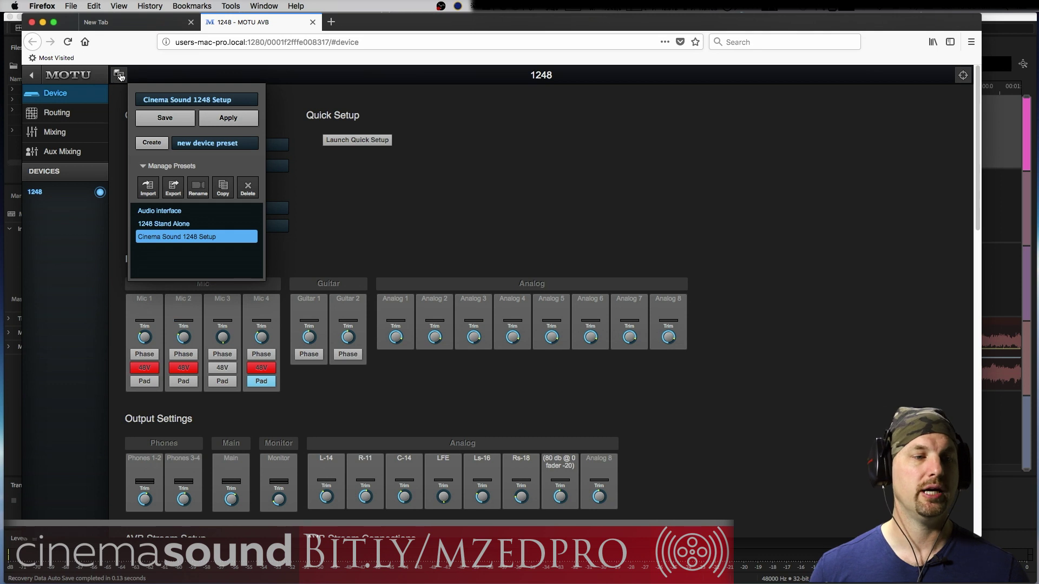
{"action": "left_click", "coordinate": [51, 98]}
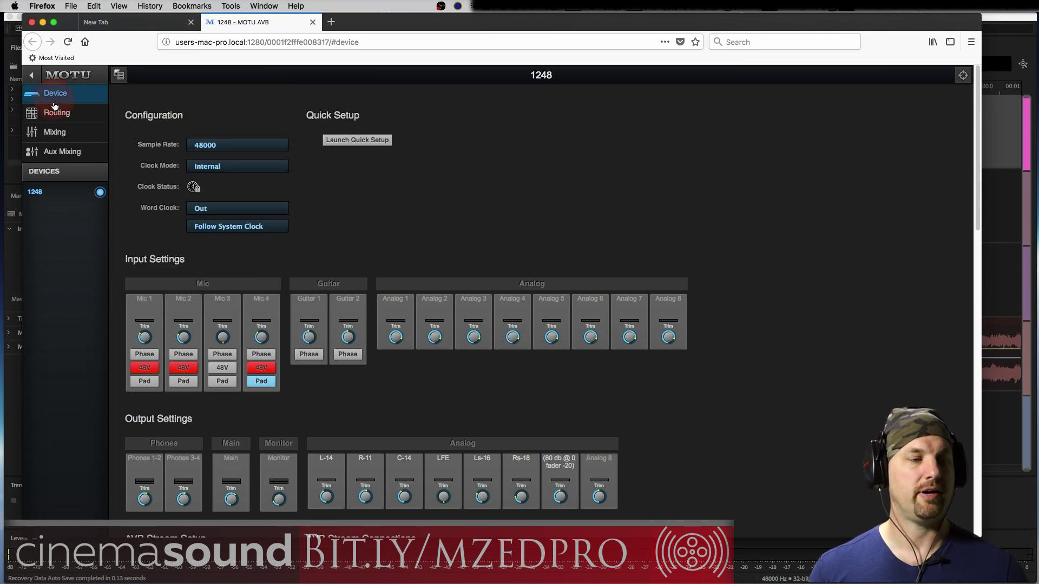
{"action": "left_click", "coordinate": [54, 113]}
{"action": "left_click", "coordinate": [55, 132]}
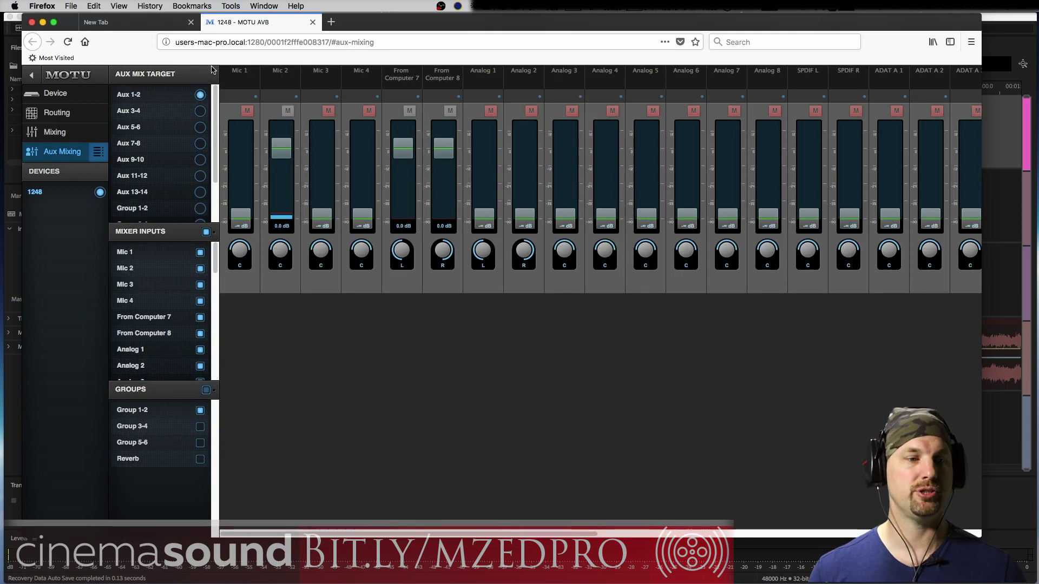
{"action": "left_click", "coordinate": [69, 99]}
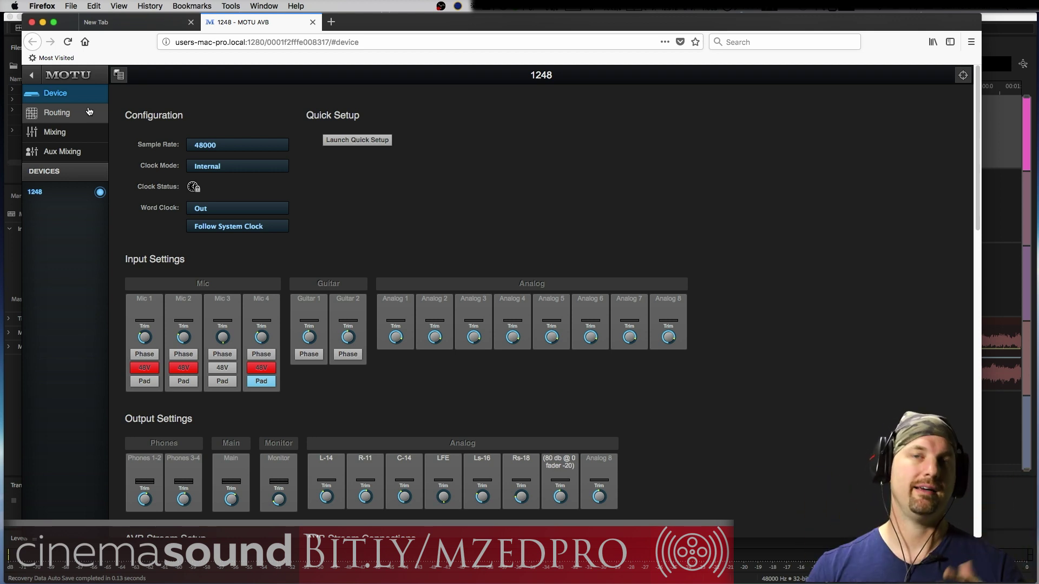
{"action": "left_click", "coordinate": [118, 76]}
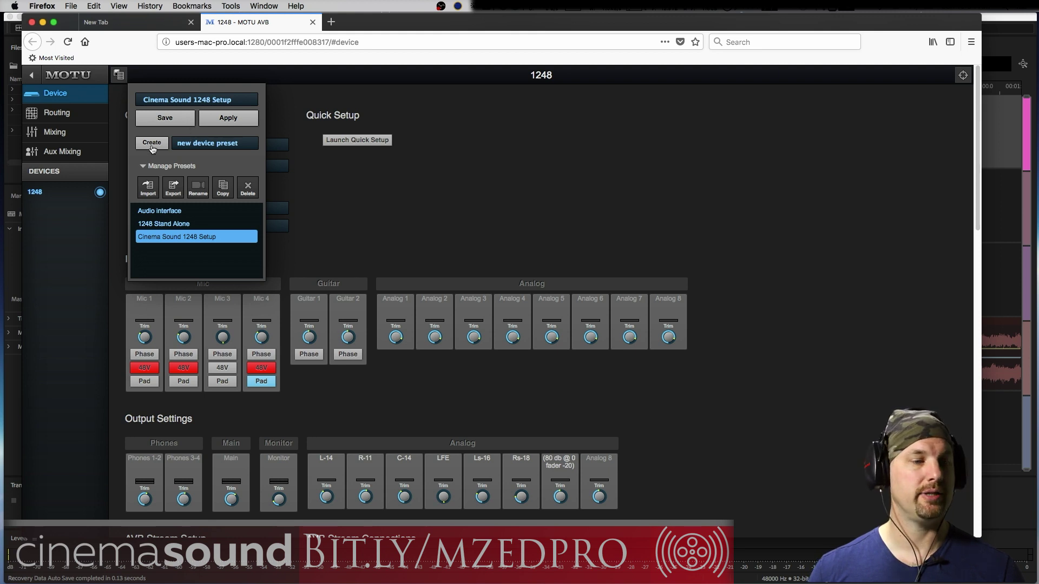
- Create a preset named 'whatever' from current settings, then pick Cinema Sound 1248 Setup
{"action": "triple_click", "coordinate": [220, 143]}
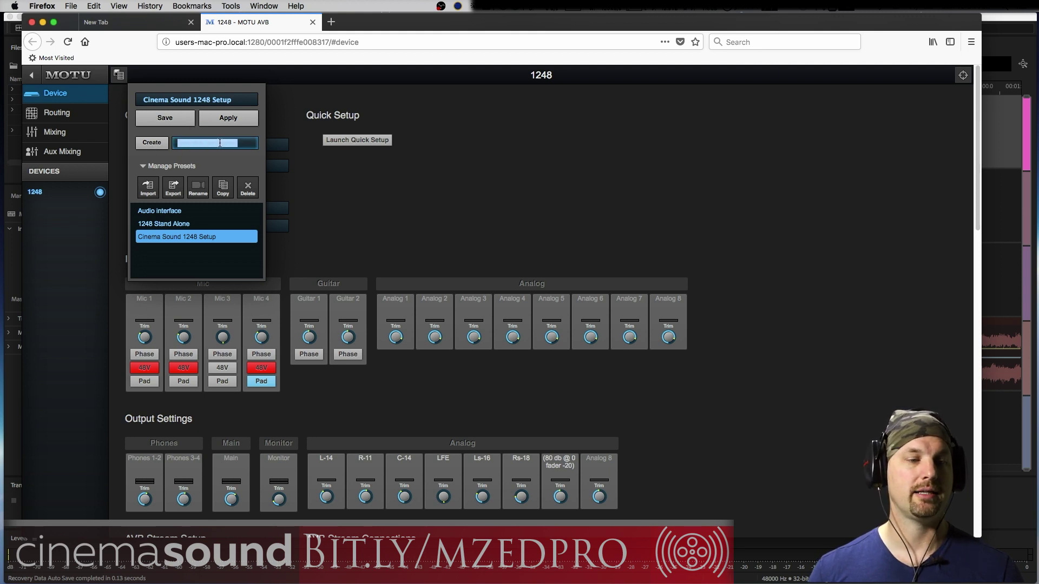
{"action": "type", "text": "whatever I want"}
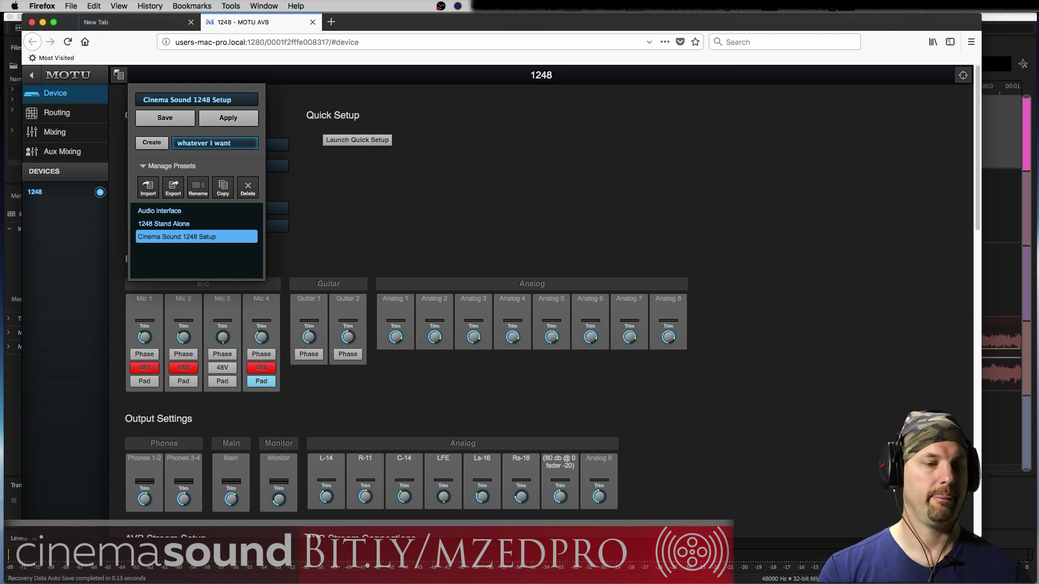
{"action": "key", "text": "Return"}
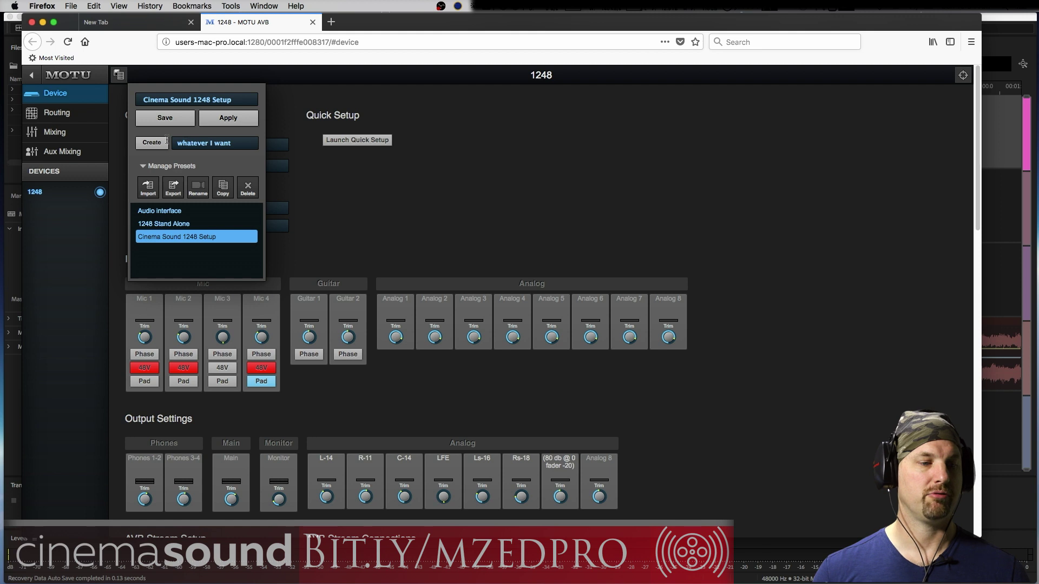
{"action": "left_click", "coordinate": [148, 143]}
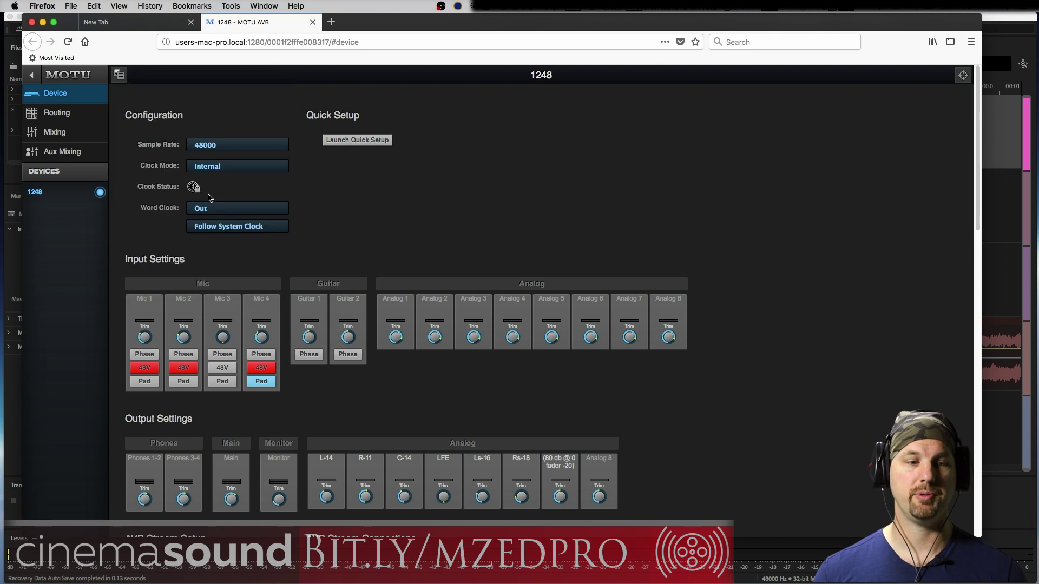
{"action": "left_click", "coordinate": [121, 75]}
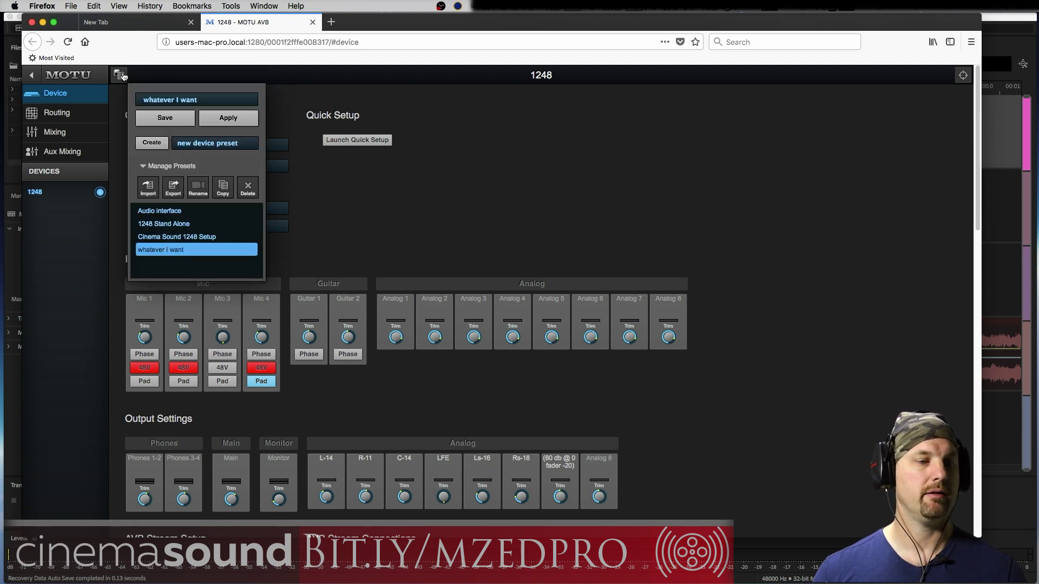
{"action": "left_click", "coordinate": [201, 240]}
- Apply the Cinema Sound 1248 Setup preset to the 1248 and confirm it
{"action": "left_click", "coordinate": [222, 121]}
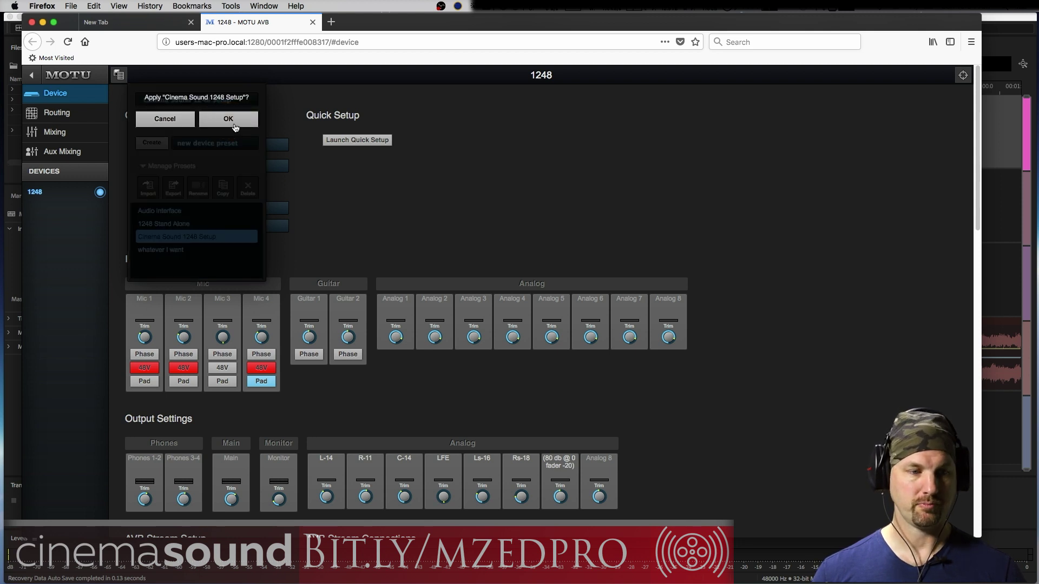
{"action": "left_click", "coordinate": [229, 120]}
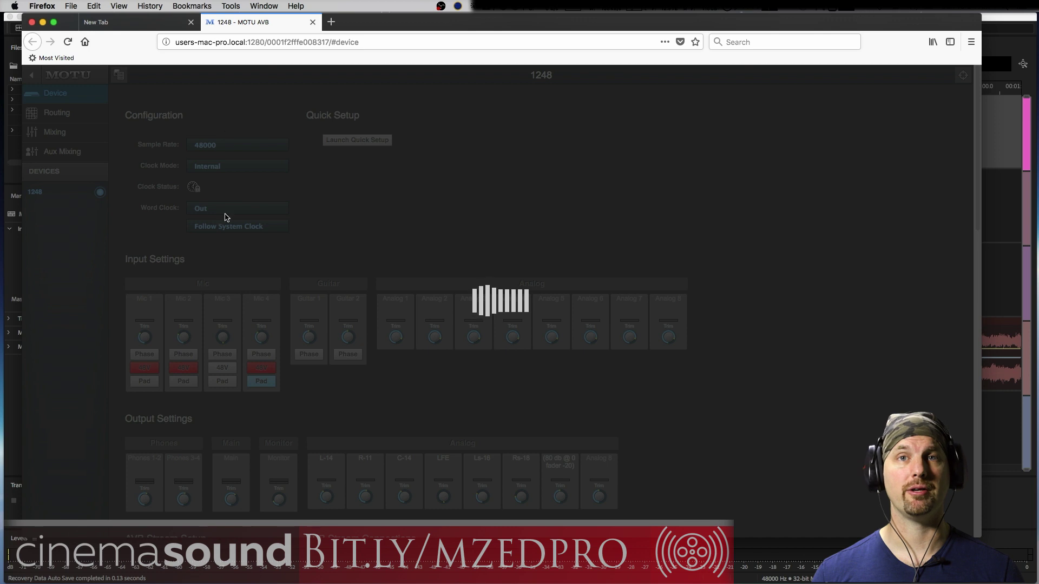